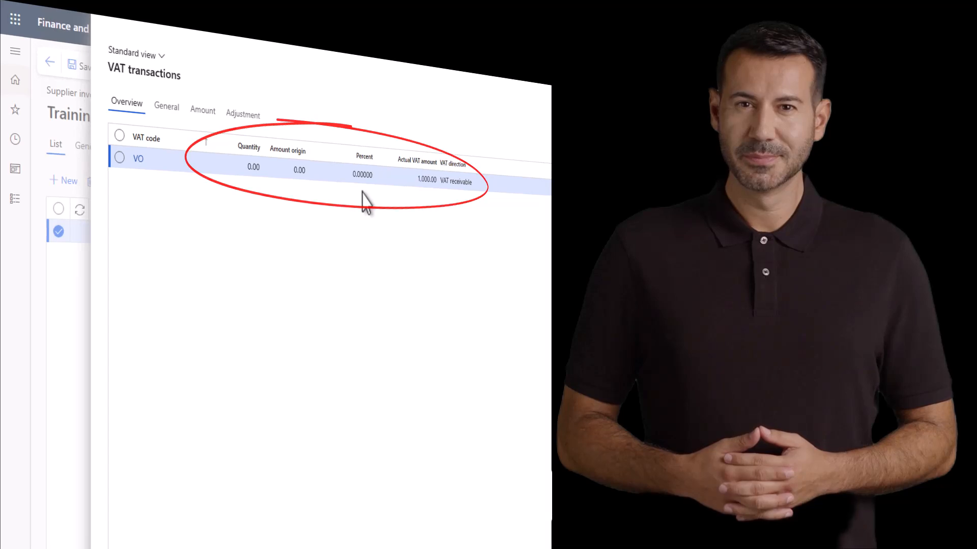
Step: Close the VAT transactions view and post the supplier invoice journal
key("Escape")
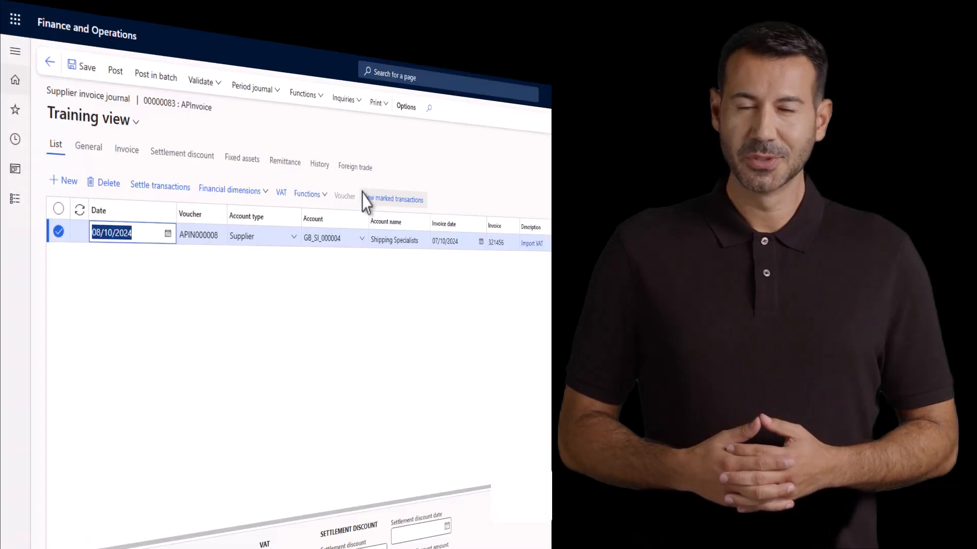
left_click(113, 76)
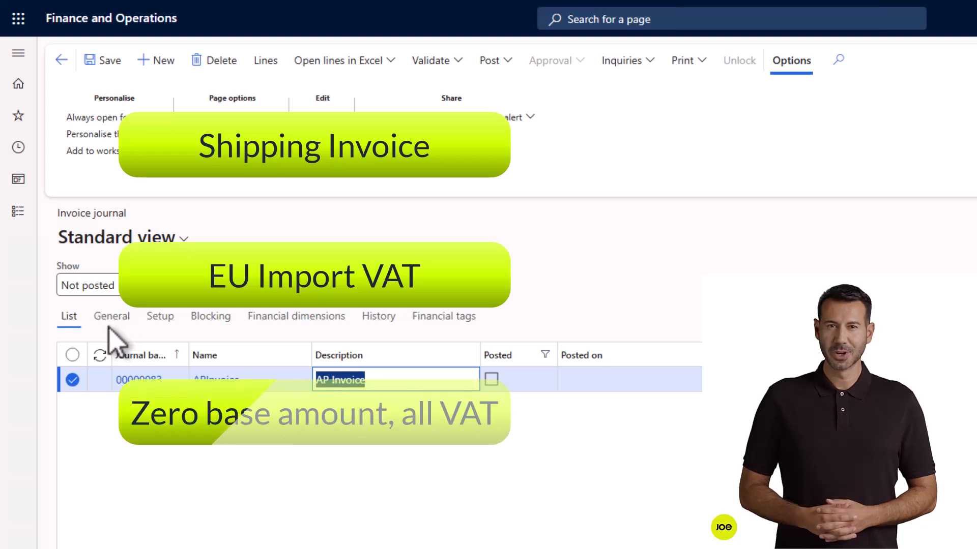
Step: Turn off Amounts include VAT in the AP Invoice journal's setup and open the journal lines
left_click(159, 321)
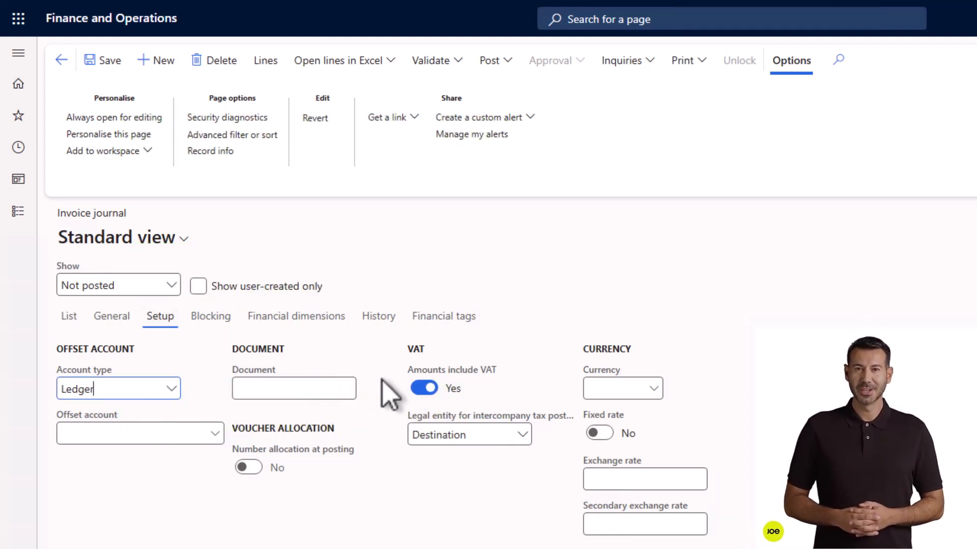
left_click(420, 389)
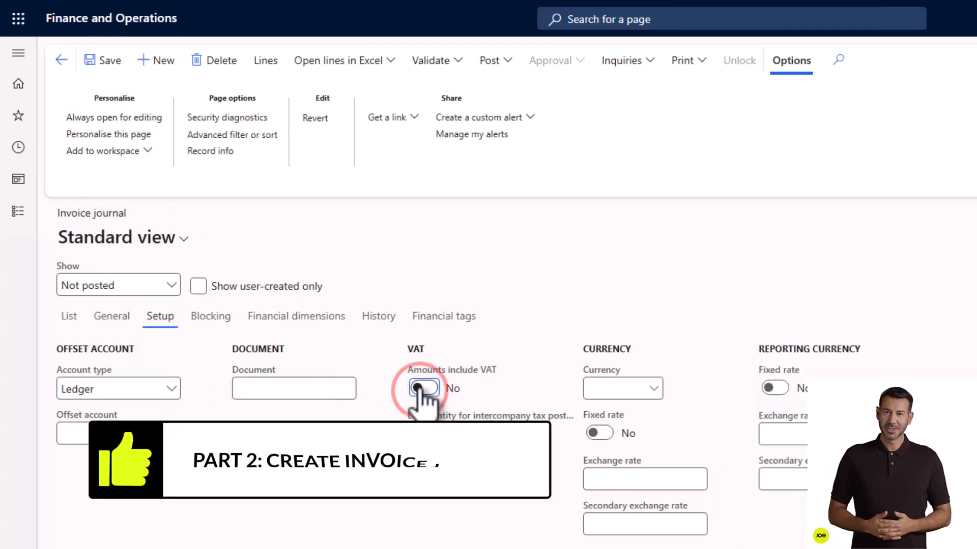
left_click(265, 60)
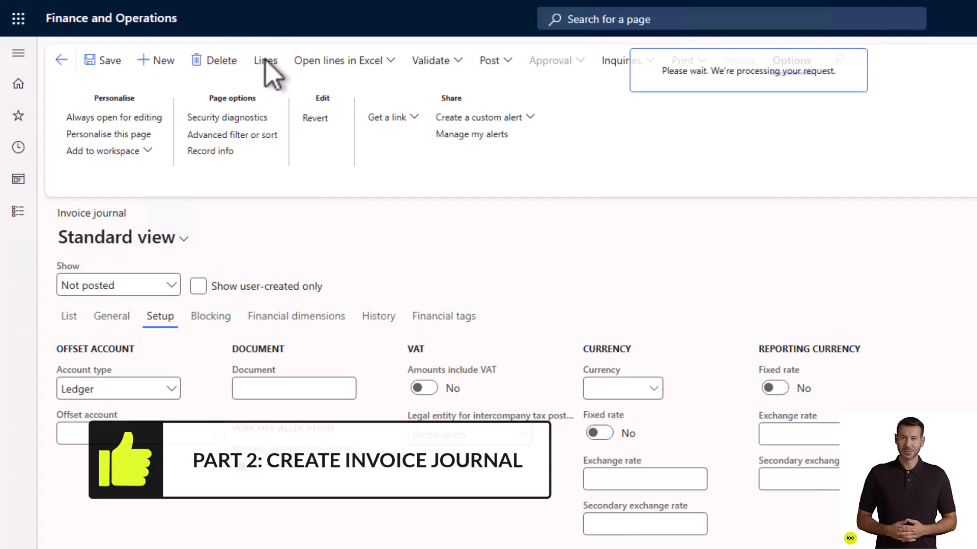
Step: Select the supplier Shipping Specialists on the journal line and enter invoice date 07/10/2024 and invoice number 321456
left_click(495, 244)
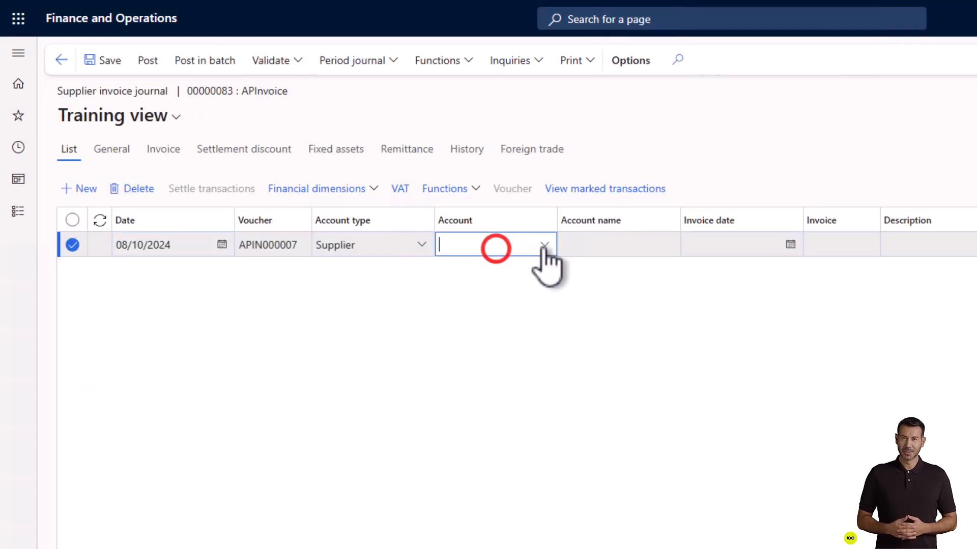
left_click(545, 245)
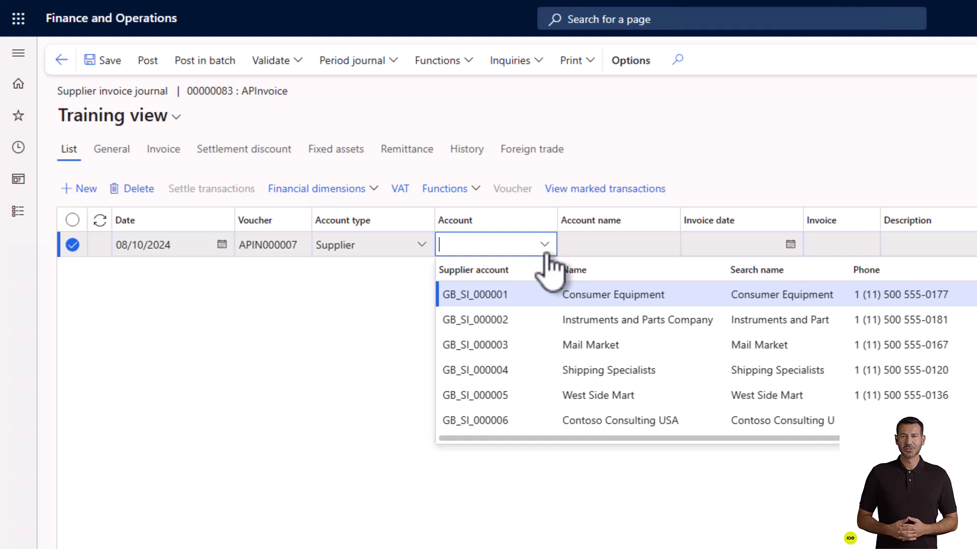
left_click(537, 370)
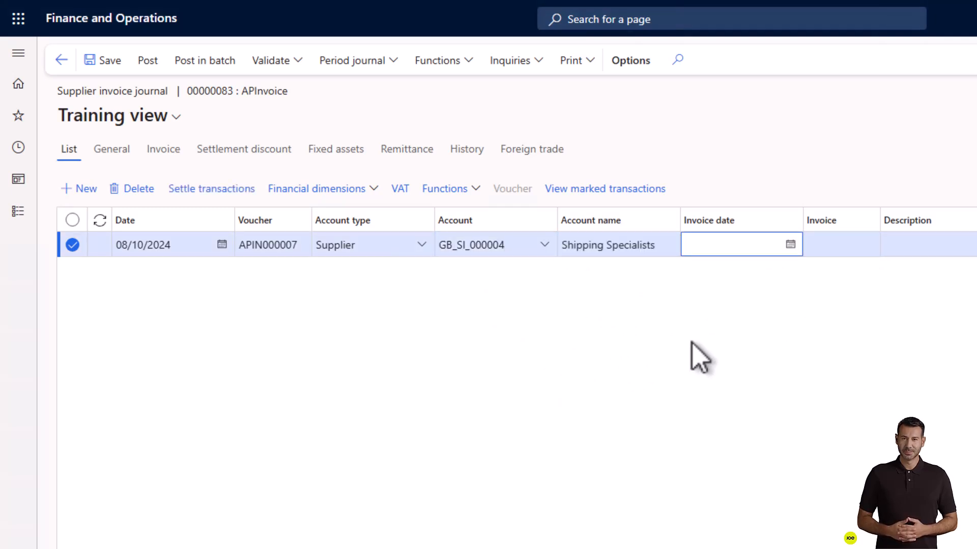
type("07/10/2024")
key("Tab")
type("321456")
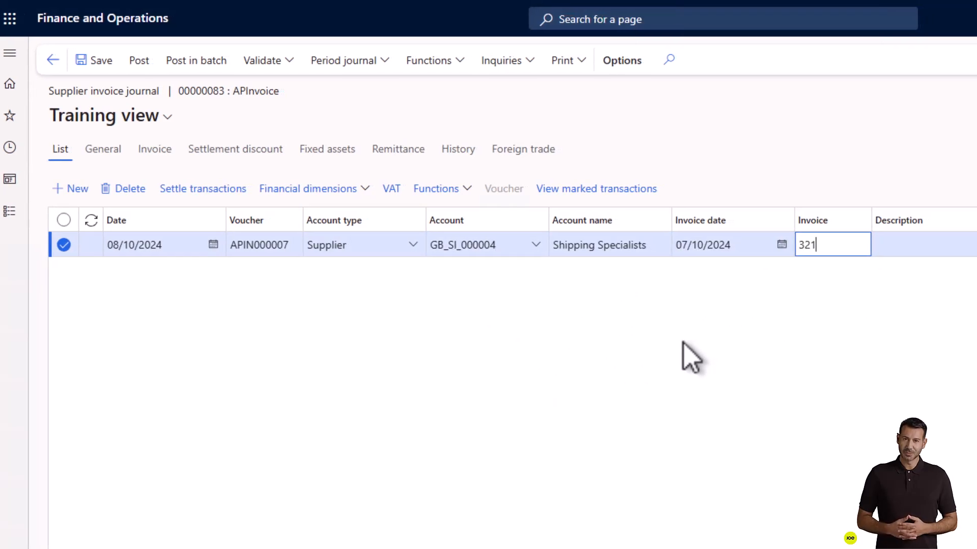
key("Tab")
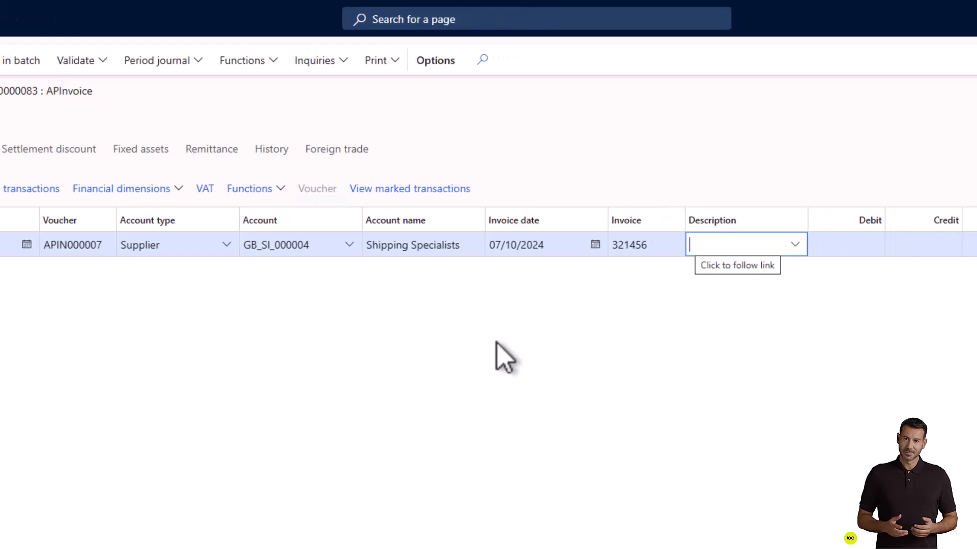
Step: Describe the journal line as Import VAT and enter a credit amount of 1000
type("Import vAT")
key("Tab")
key("Tab")
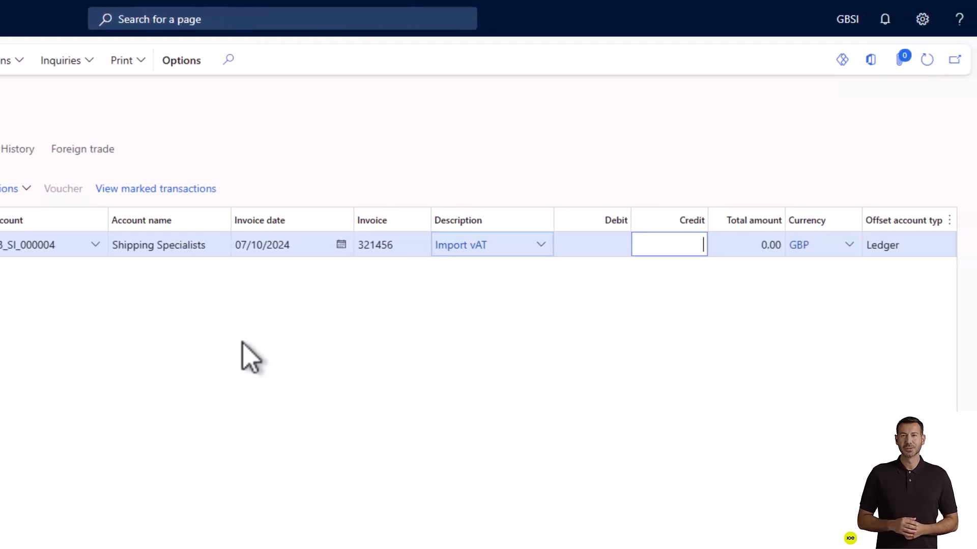
type("1000")
key("Tab")
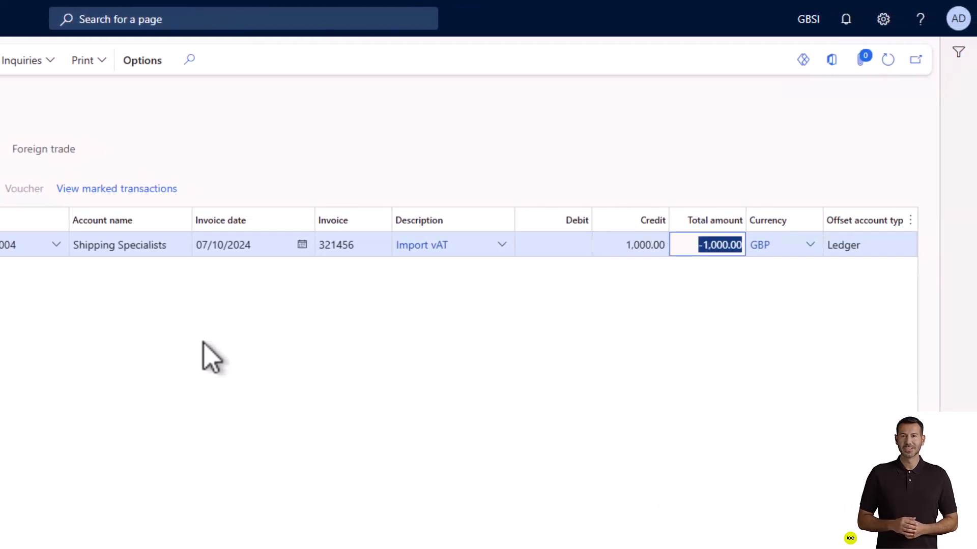
Step: Set the offset account to VAT Tax Payable with business unit 003, department 022 and service line Application Development
key("Tab")
key("Tab")
key("Tab")
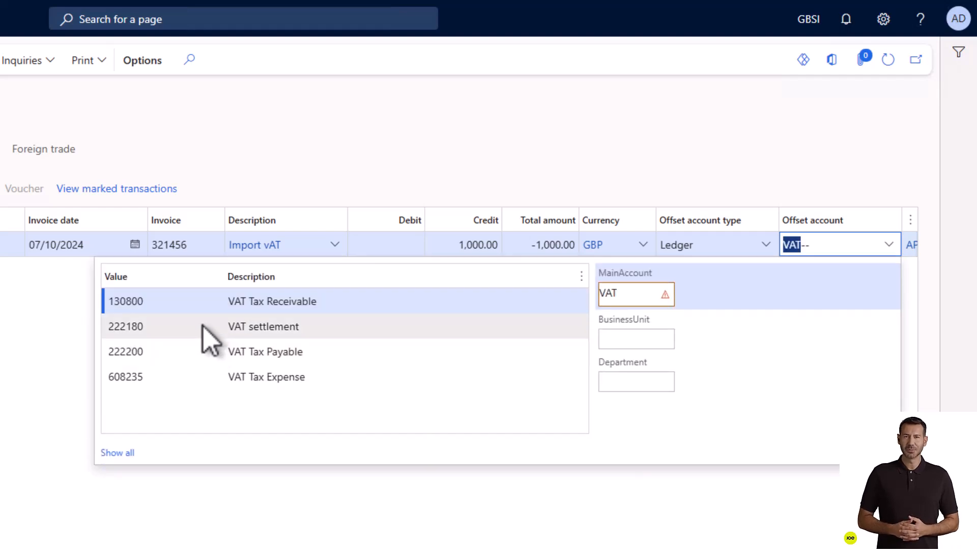
left_click(187, 354)
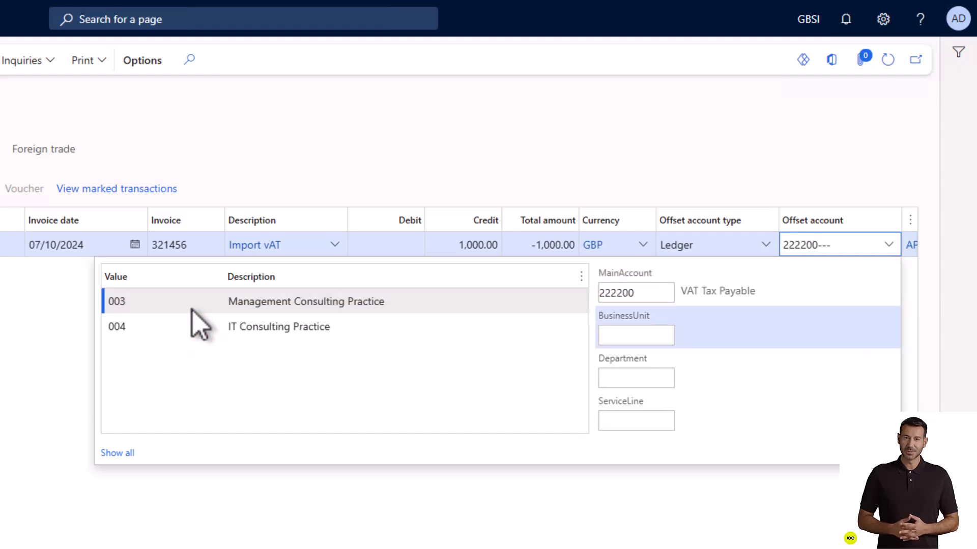
left_click(190, 305)
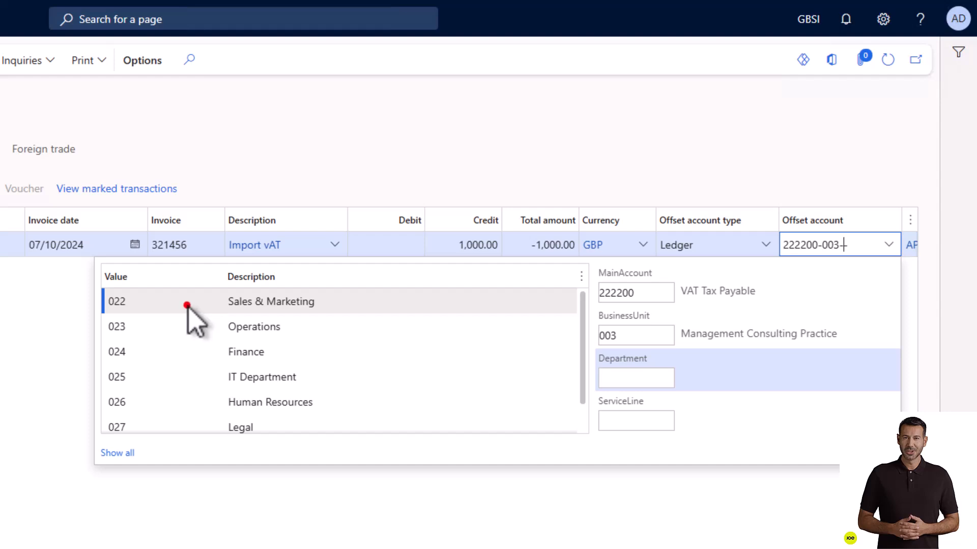
left_click(187, 305)
left_click(194, 304)
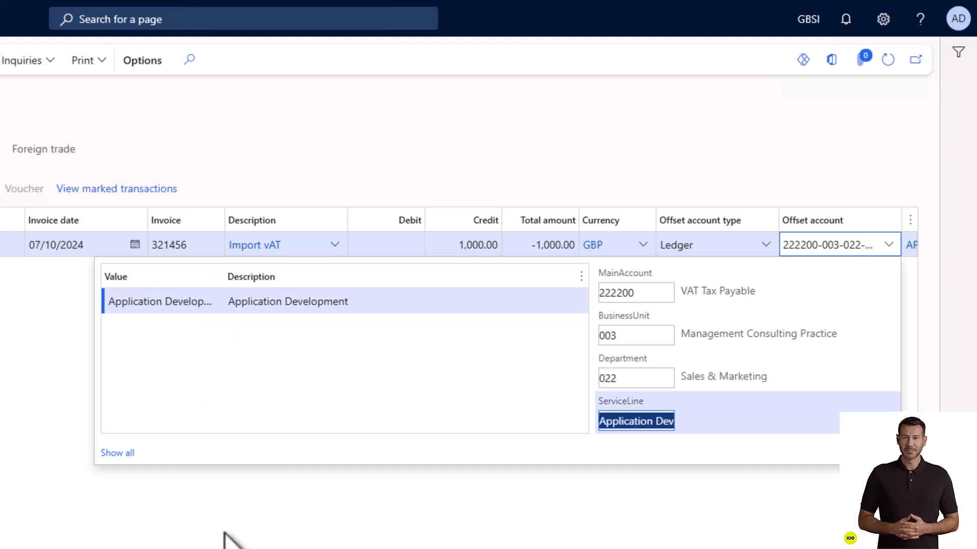
Step: Set the journal line's item VAT group to FULL
left_click_drag(610, 548, 819, 548)
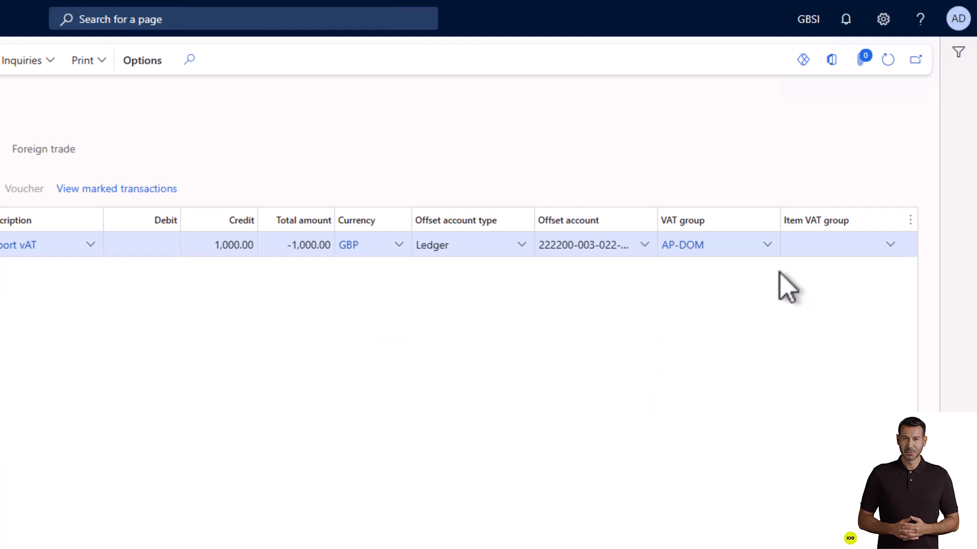
left_click(797, 246)
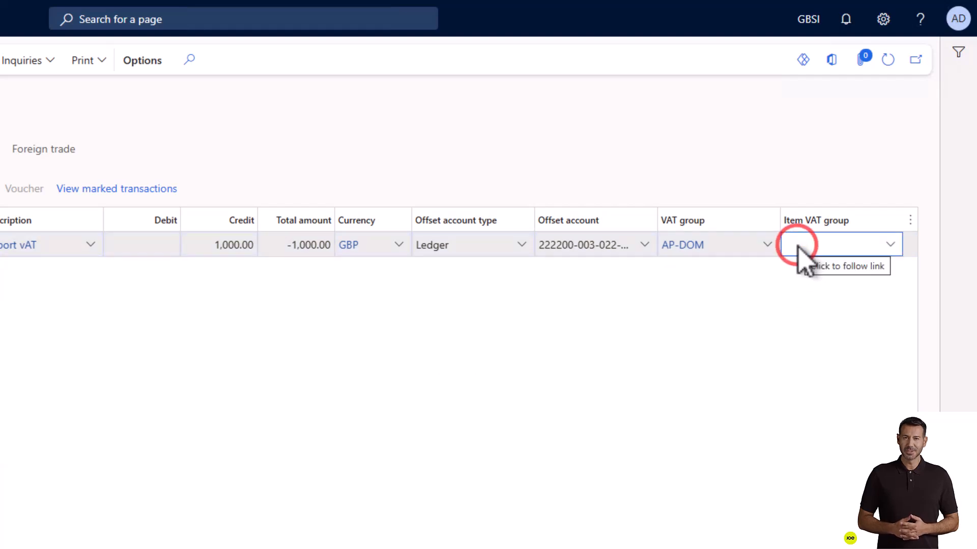
left_click(889, 246)
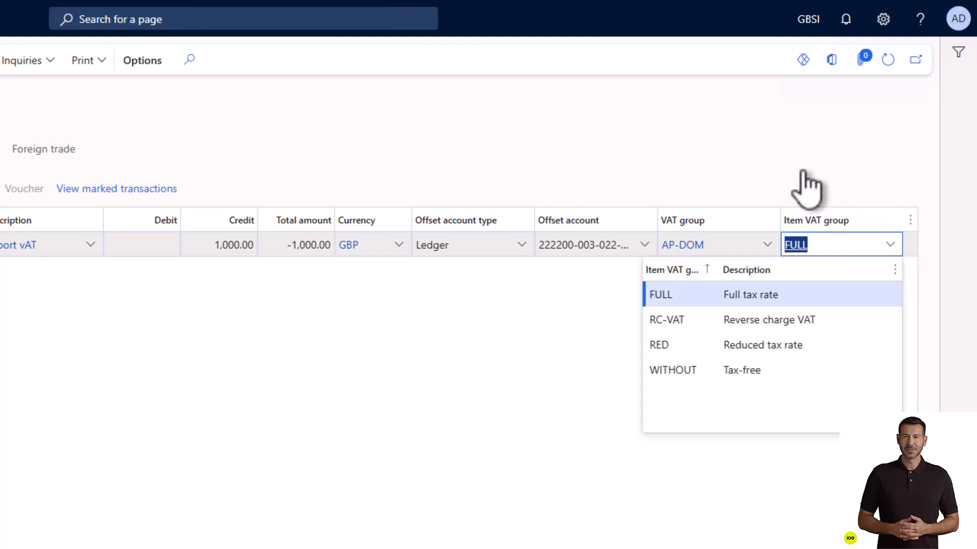
left_click(732, 153)
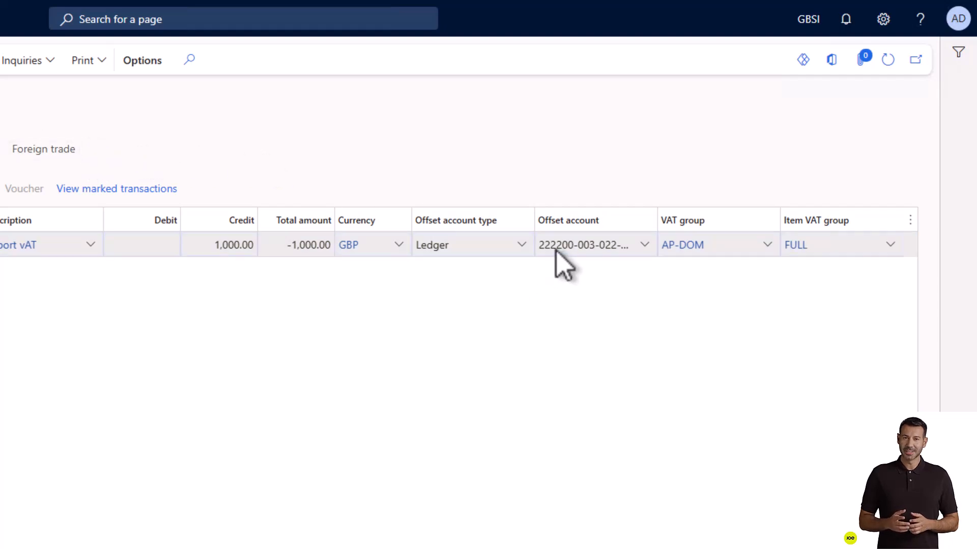
mouse_move(555, 250)
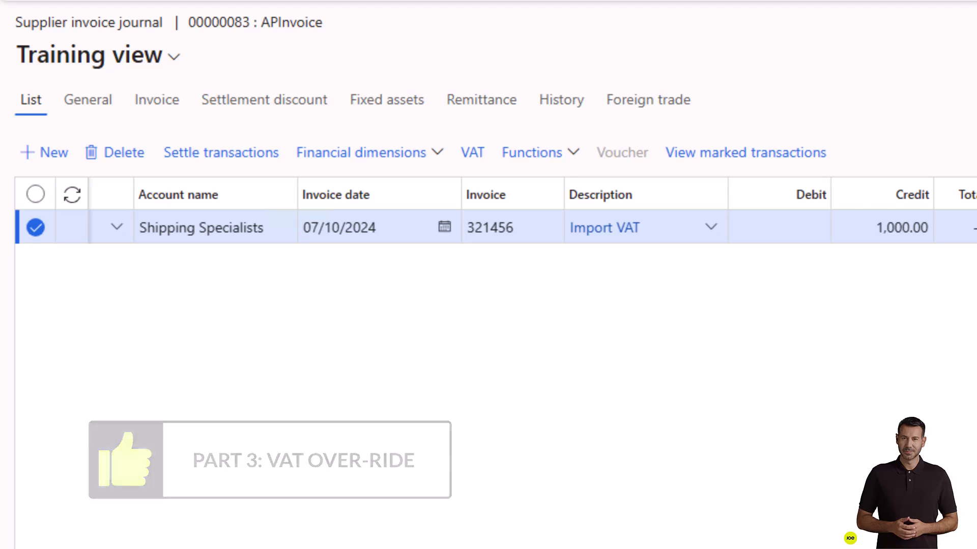
Step: Assign VAT code VO (VAT Only Transactions) in the journal line's general details
left_click(82, 100)
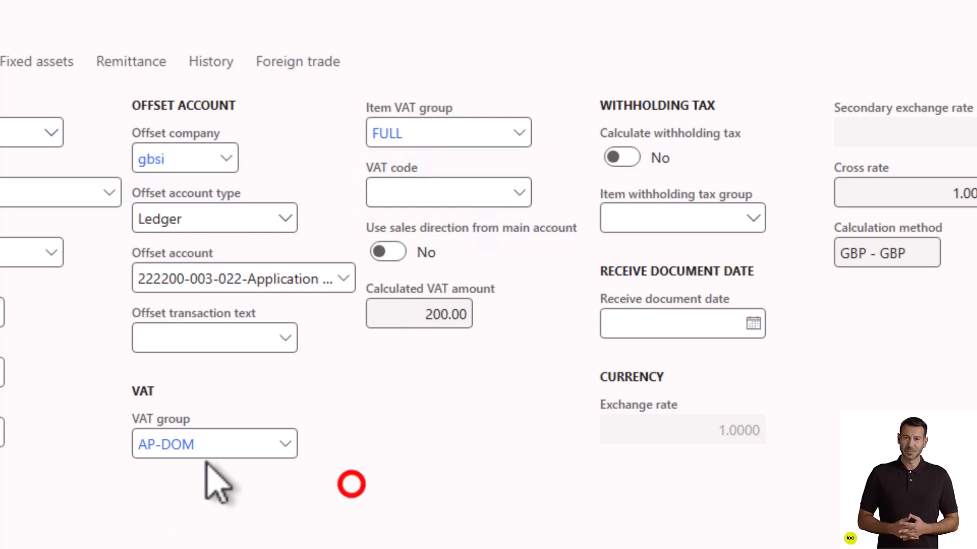
left_click(203, 435)
left_click(413, 126)
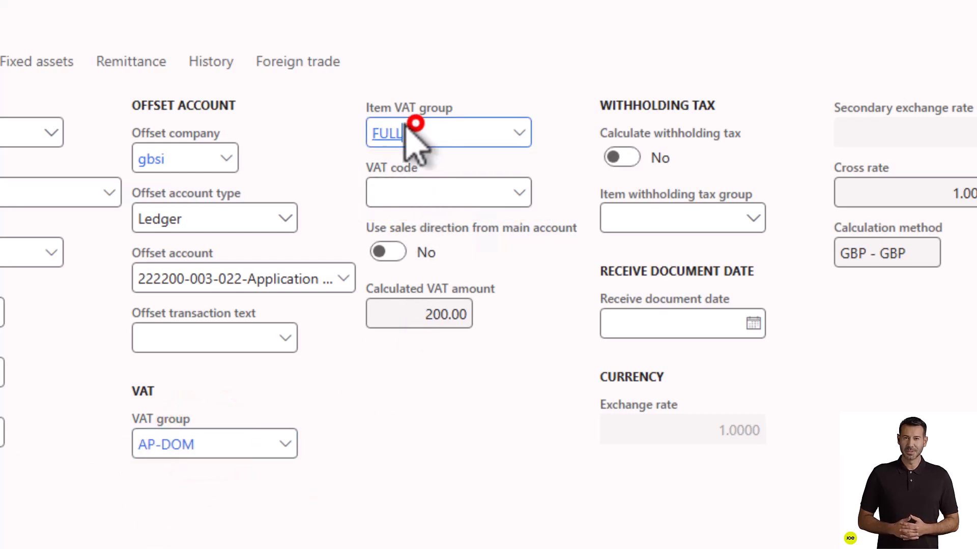
left_click(416, 64)
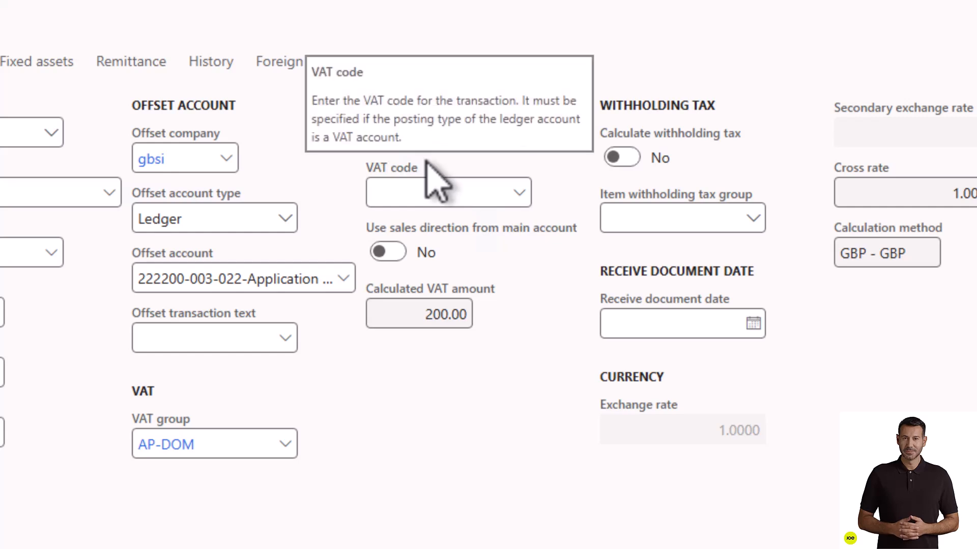
left_click(520, 192)
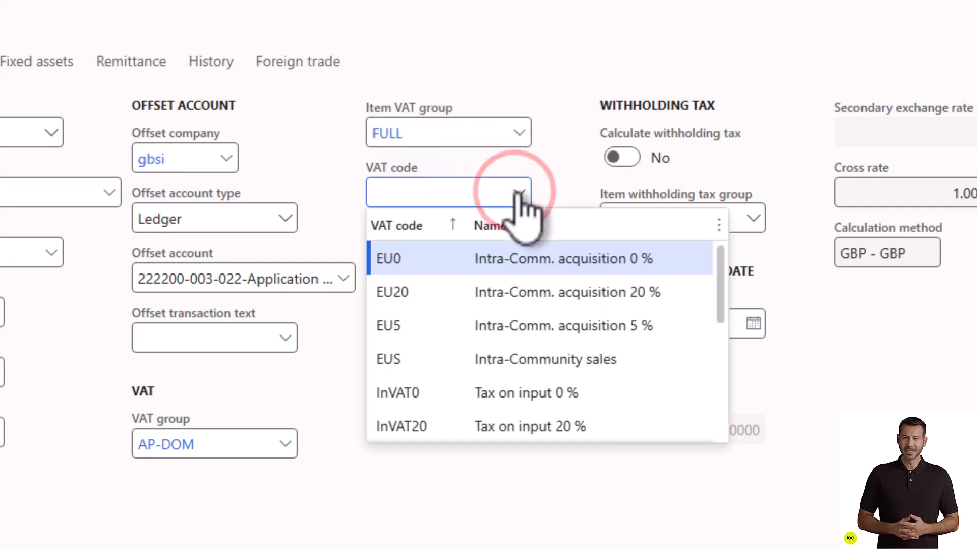
scroll(443, 351, "down", 3)
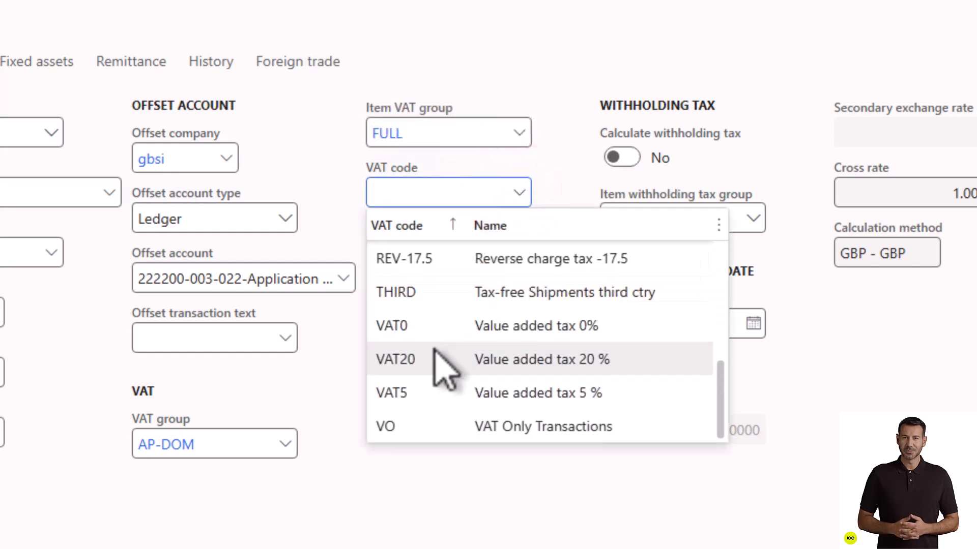
left_click(416, 429)
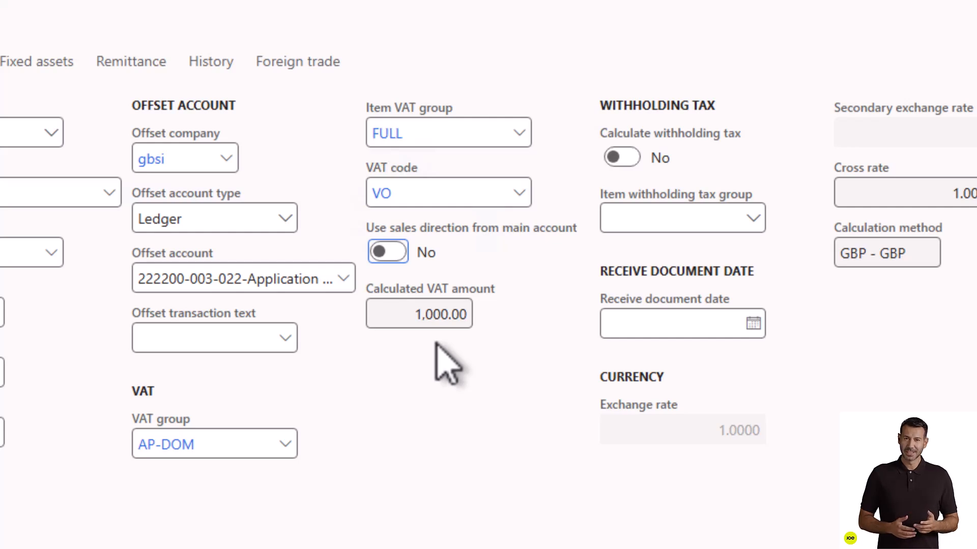
left_click(435, 339)
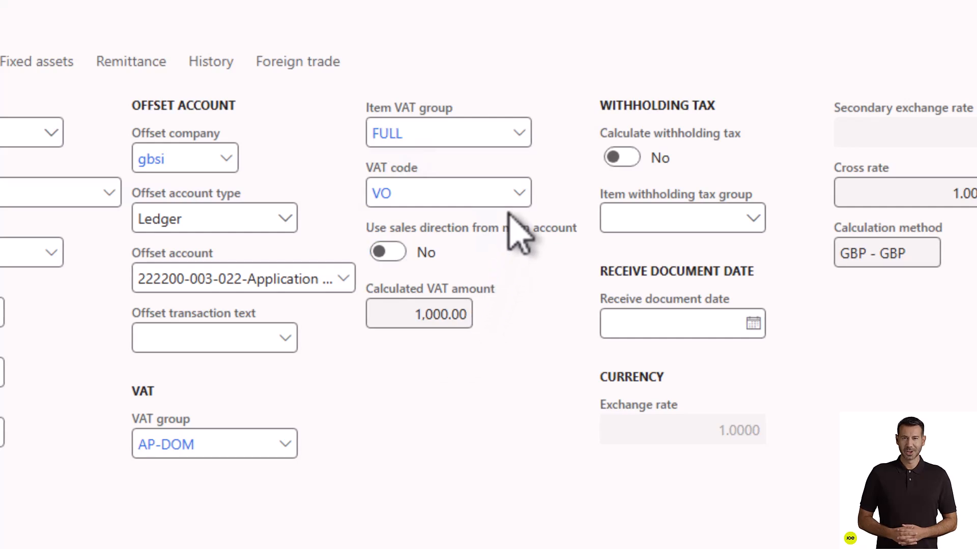
Step: Try VAT code InVAT5 on the journal line to check its effect on the calculated VAT amount
left_click(520, 192)
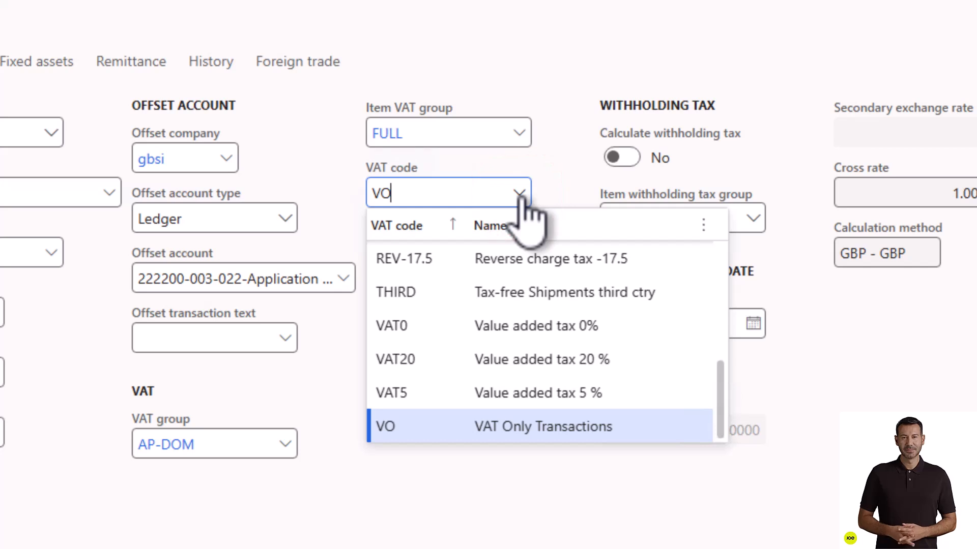
scroll(501, 326, "up", 2)
left_click(541, 257)
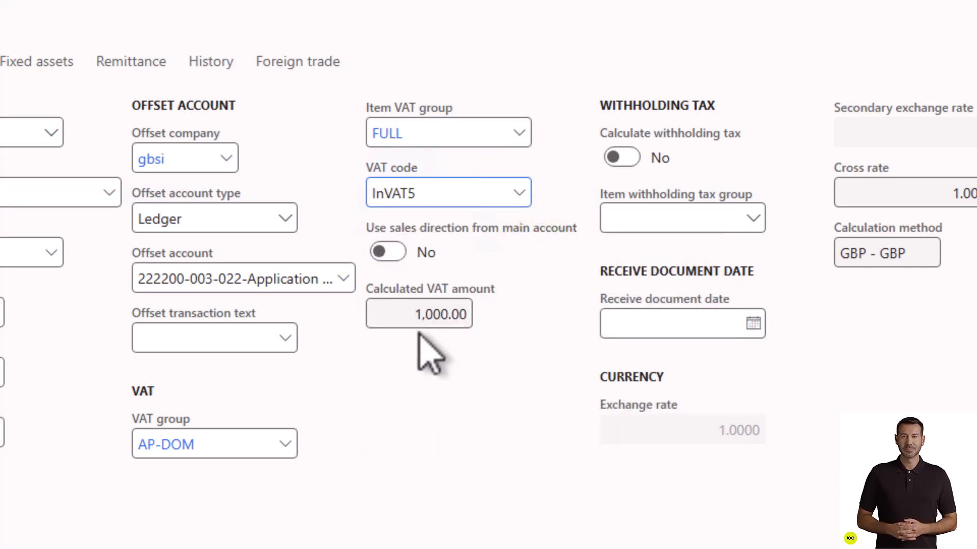
left_click(417, 336)
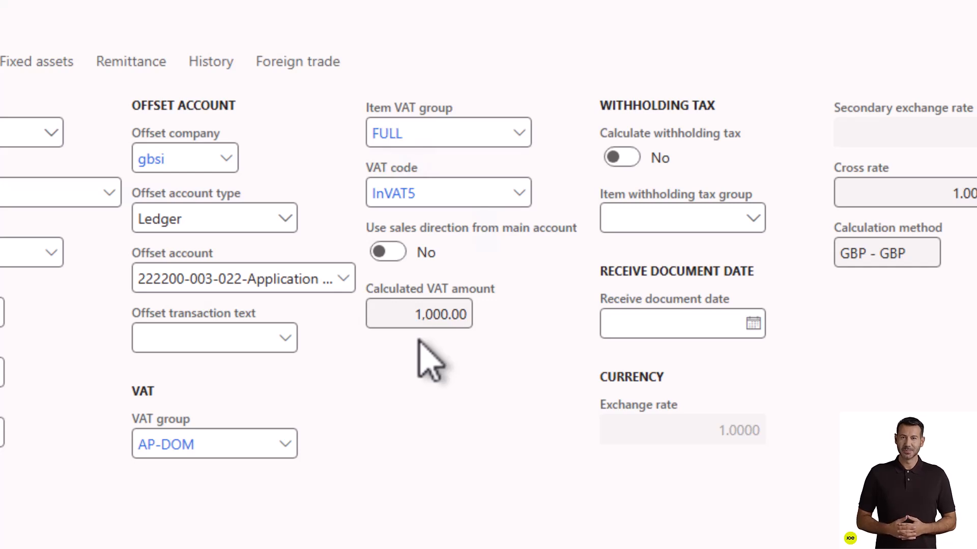
Step: Try VAT code REV-17.5 on the journal line, and replace it with VAT5
left_click(519, 193)
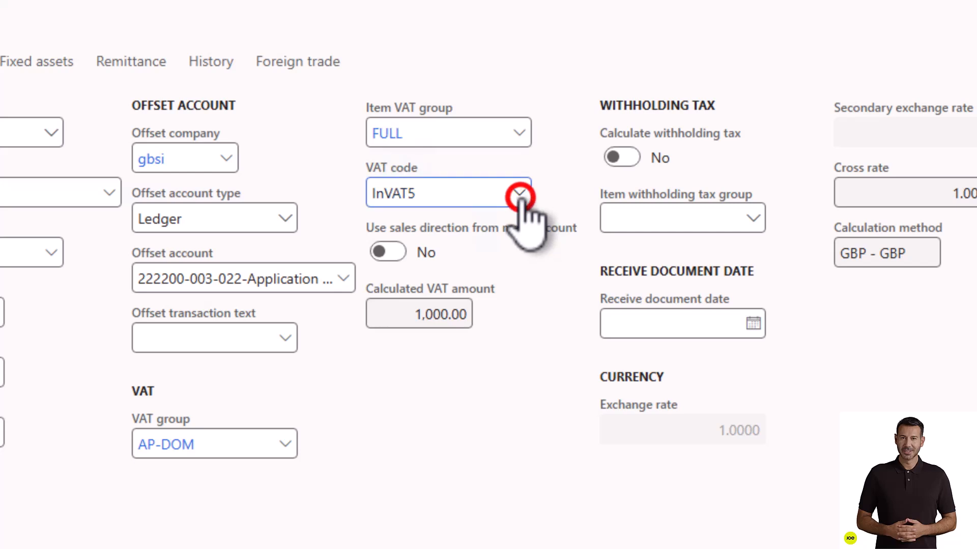
left_click(505, 326)
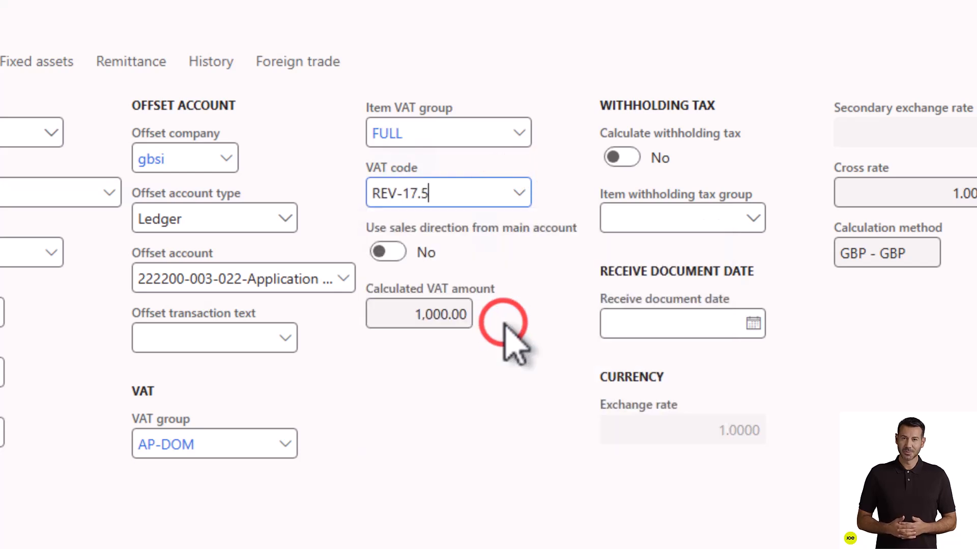
left_click(520, 193)
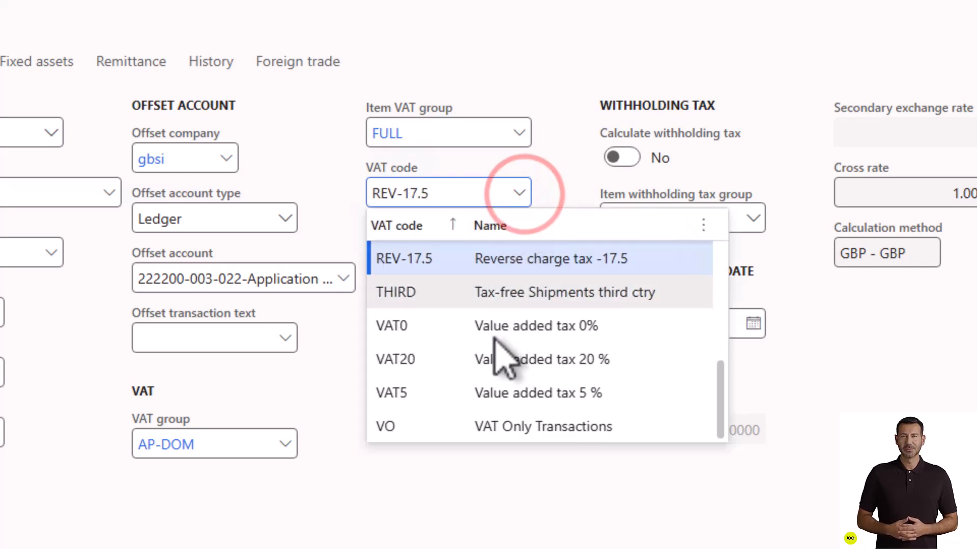
left_click(488, 395)
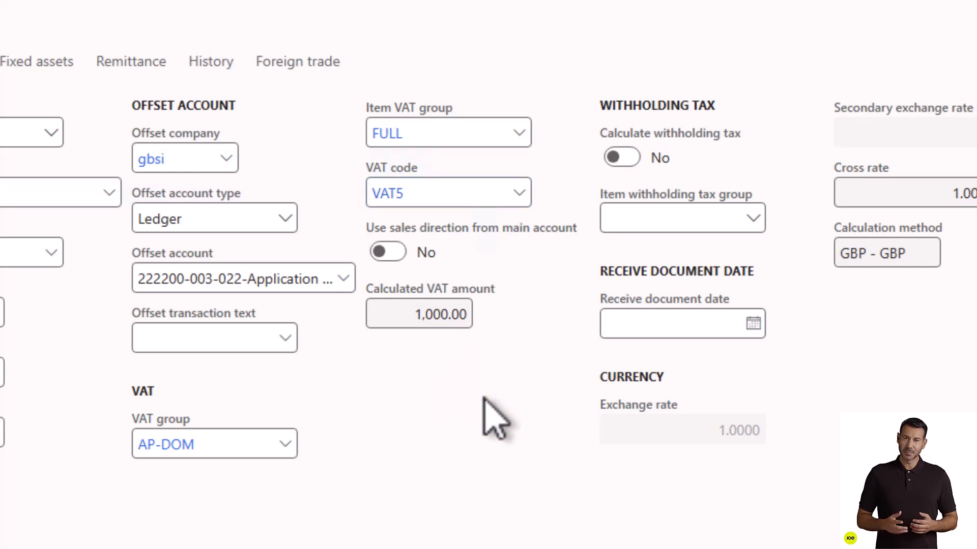
Step: Try VAT code VAT20 on the journal line and review the line's resulting VAT transactions
left_click(521, 195)
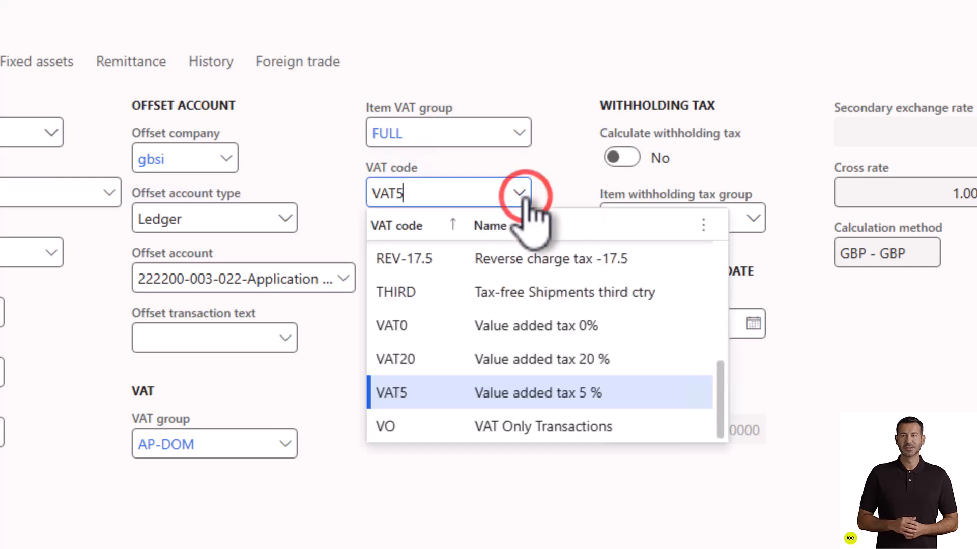
left_click(501, 366)
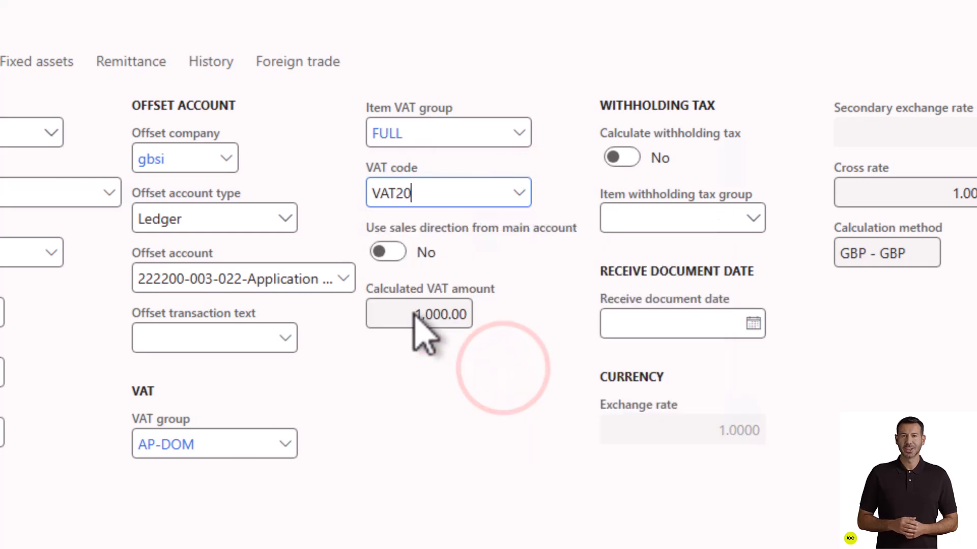
left_click(404, 313)
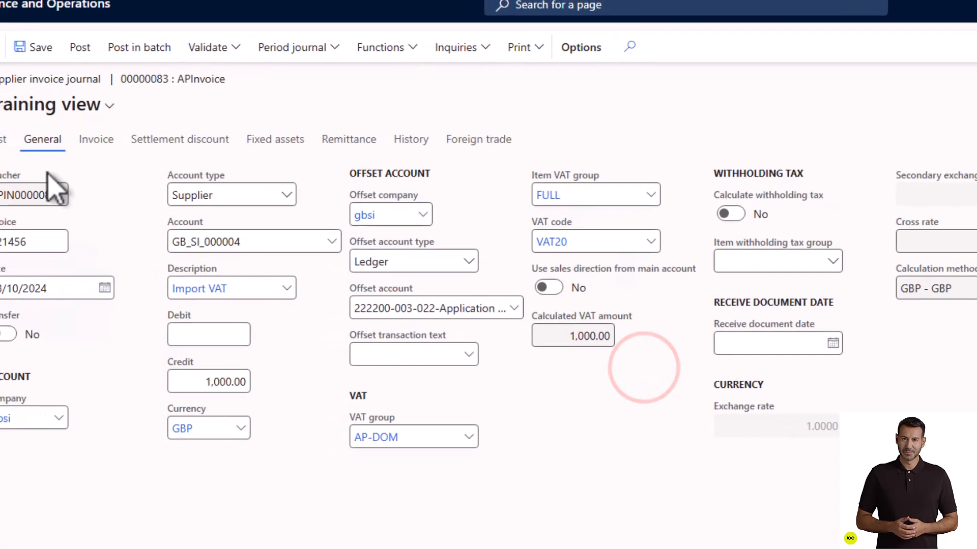
left_click(33, 149)
left_click(367, 191)
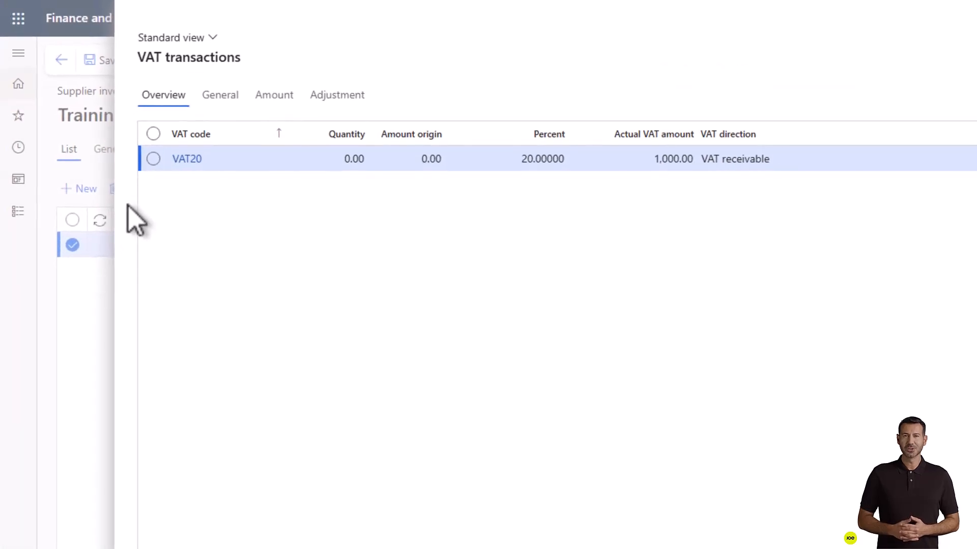
left_click(135, 214)
Step: Set the journal line's VAT code to VO (VAT Only Transactions) in its general details
left_click(109, 148)
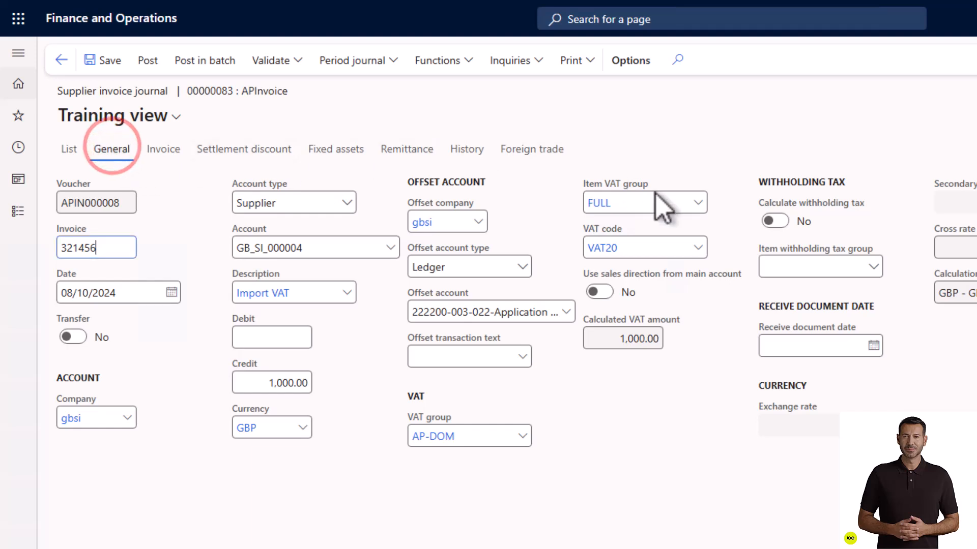
left_click(698, 248)
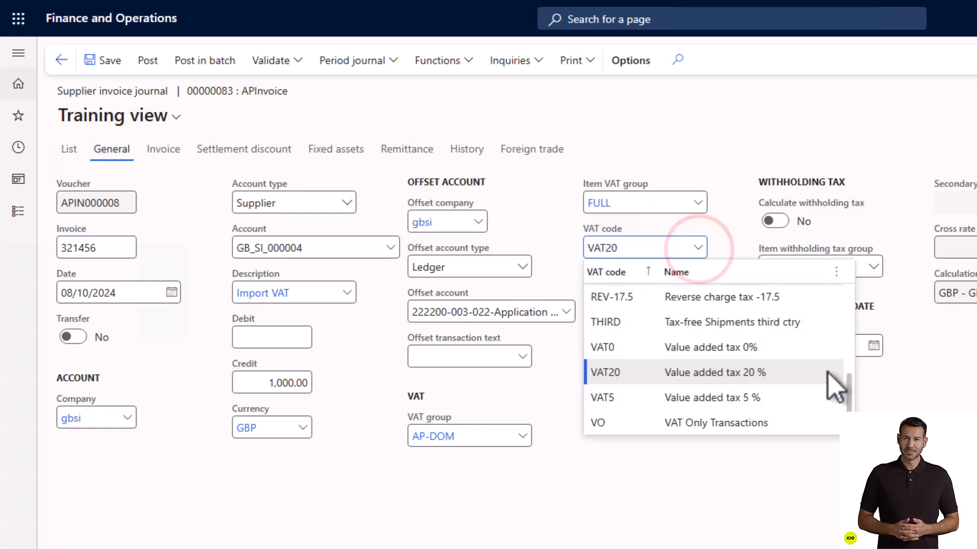
left_click(724, 427)
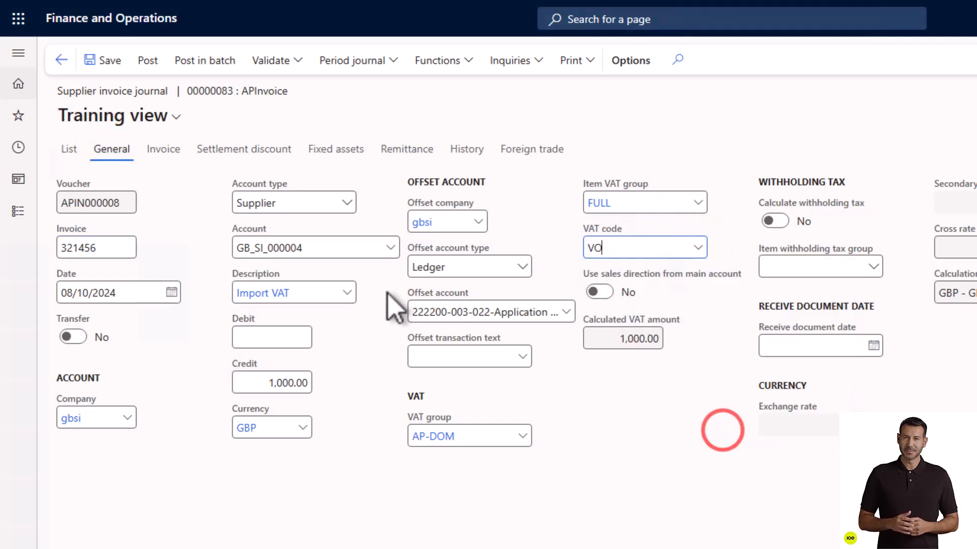
Step: Check the journal line's VAT transactions and post the supplier invoice journal
left_click(69, 150)
left_click(403, 189)
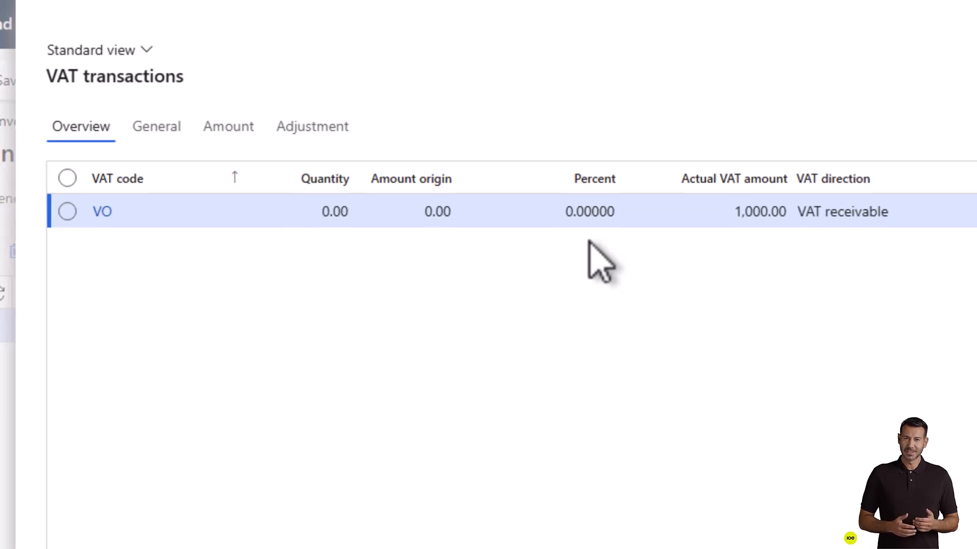
key("Escape")
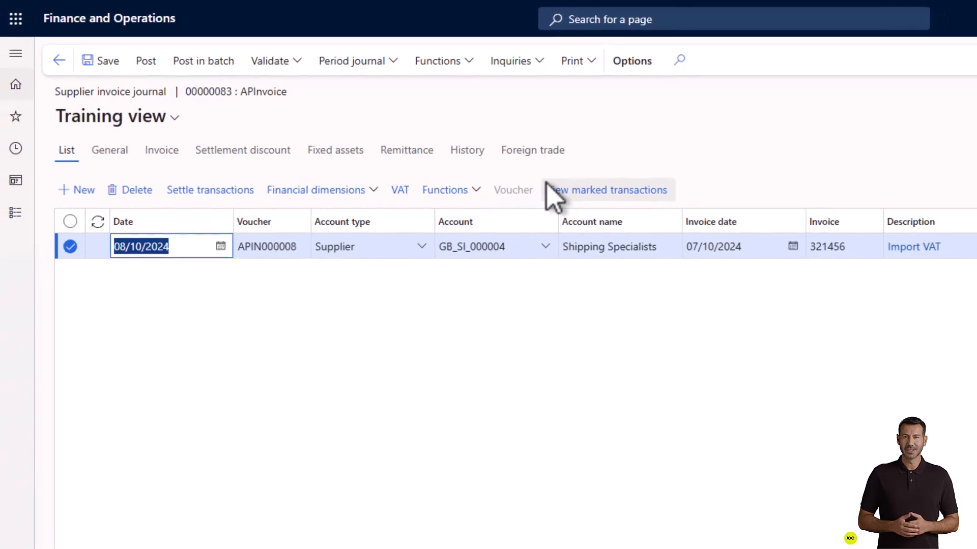
left_click(147, 64)
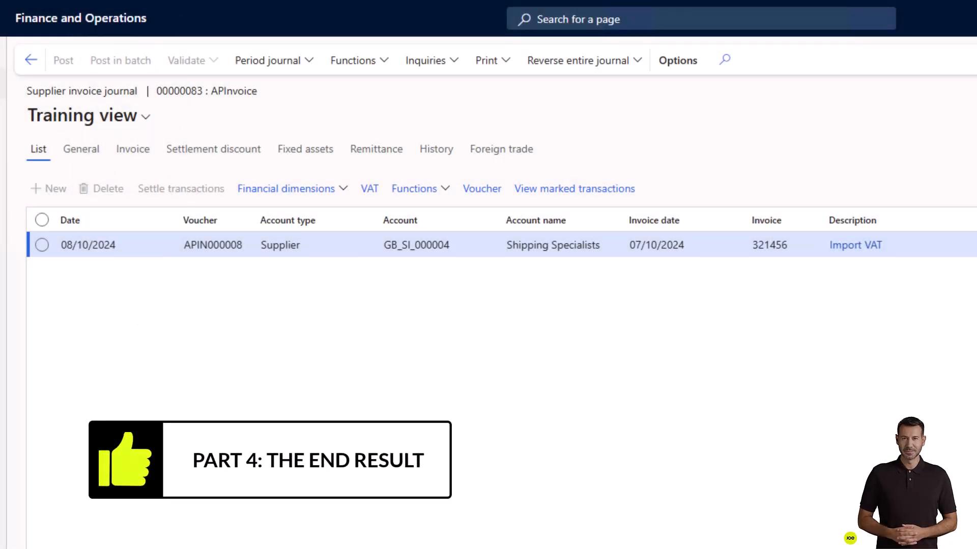
Step: Open the posted journal line's voucher and examine the posting types of its VAT and supplier balance entries
left_click(478, 190)
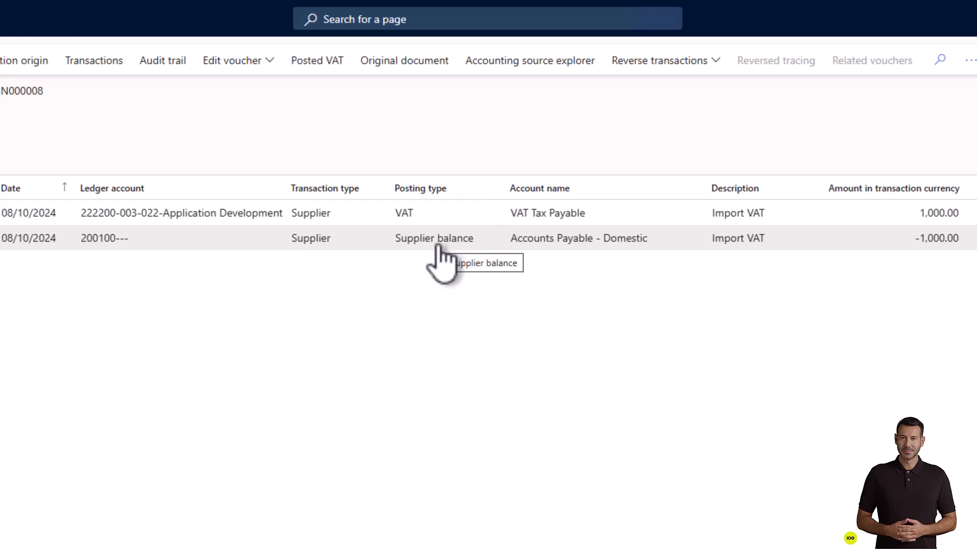
left_click(410, 229)
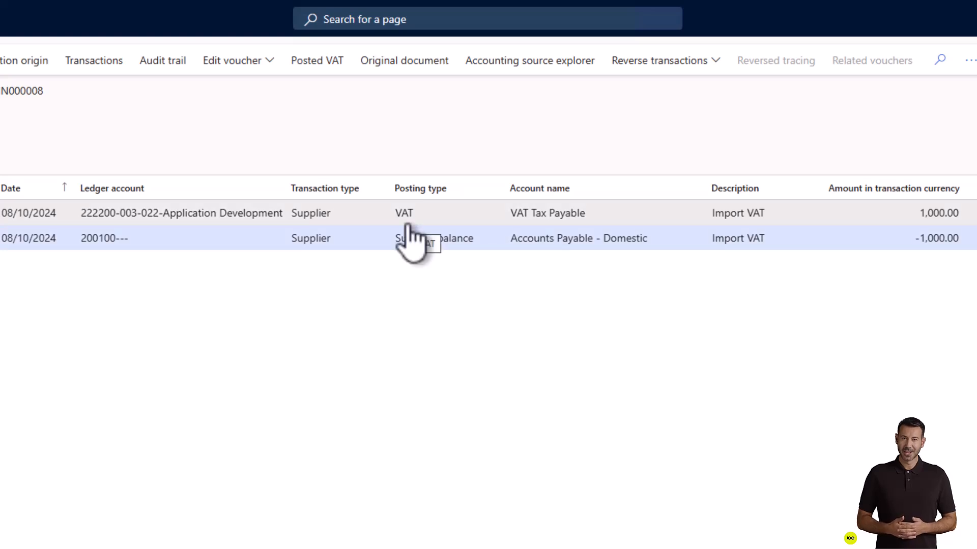
left_click(420, 215)
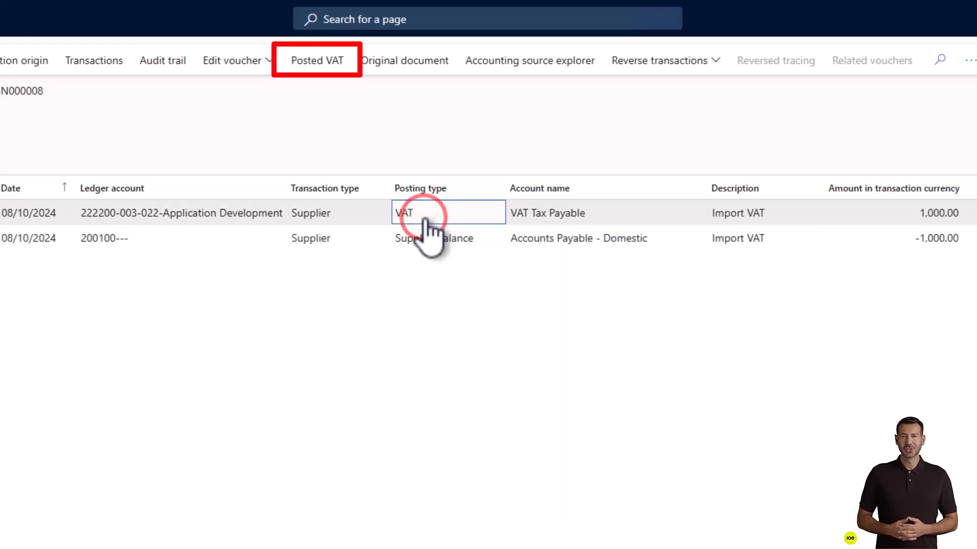
Step: View the voucher's posted VAT and examine its VAT code, amount origin and VAT amounts
left_click(320, 71)
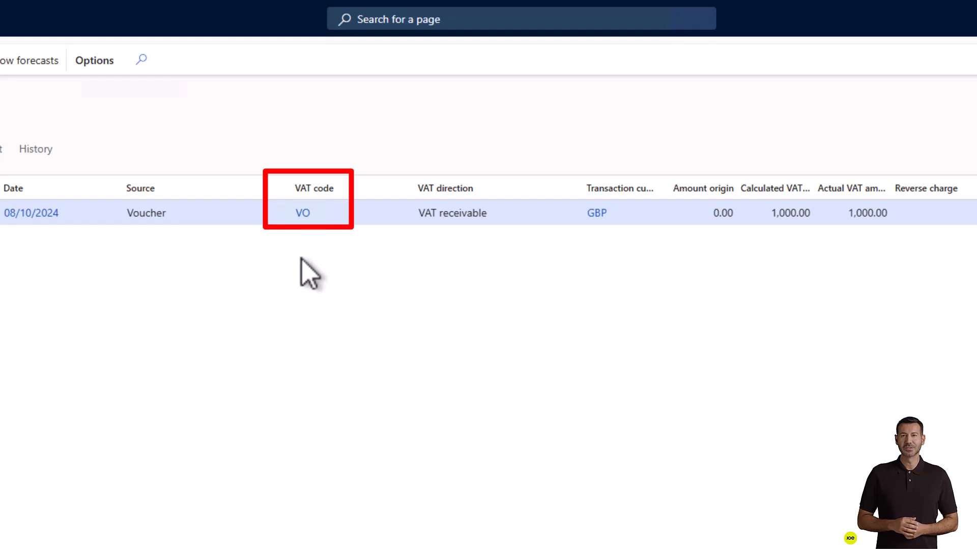
key("Tab")
key("Tab")
key("Tab")
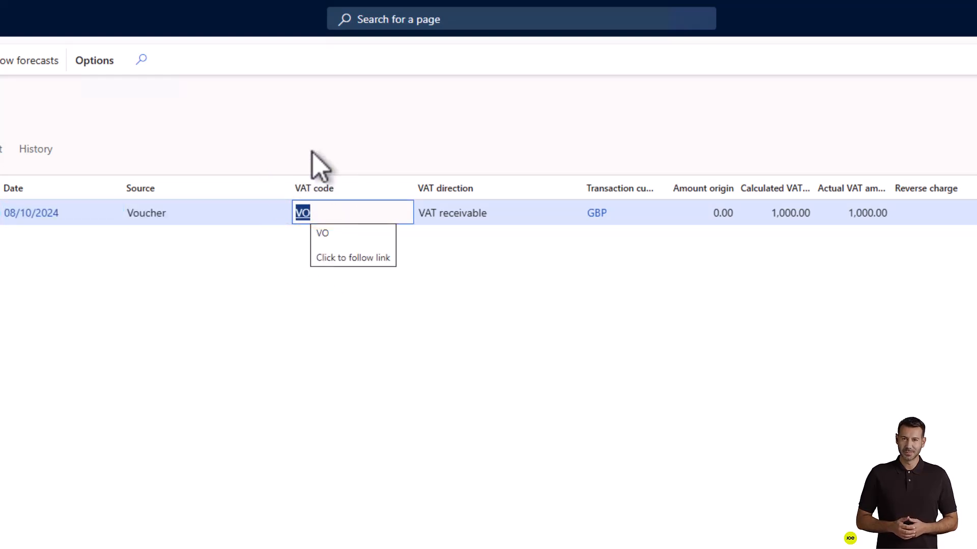
left_click(304, 314)
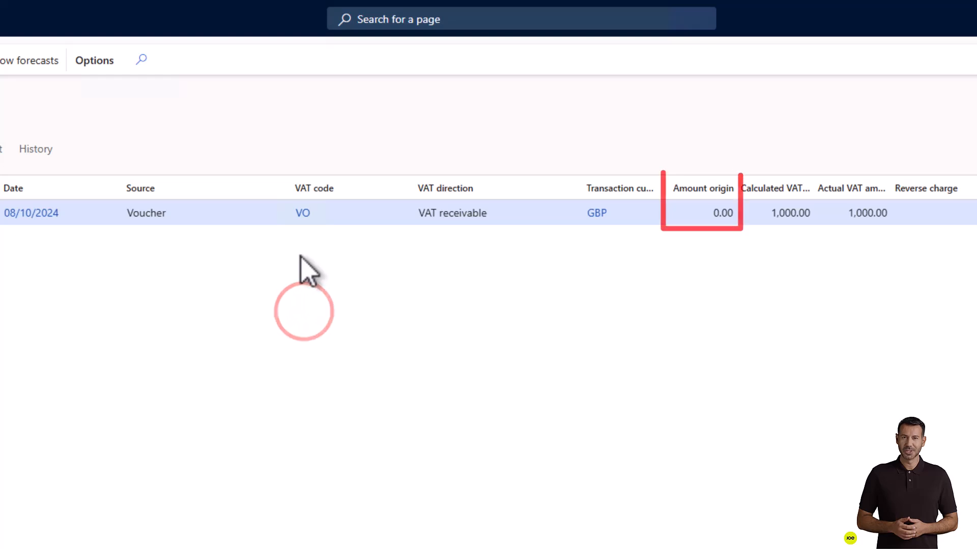